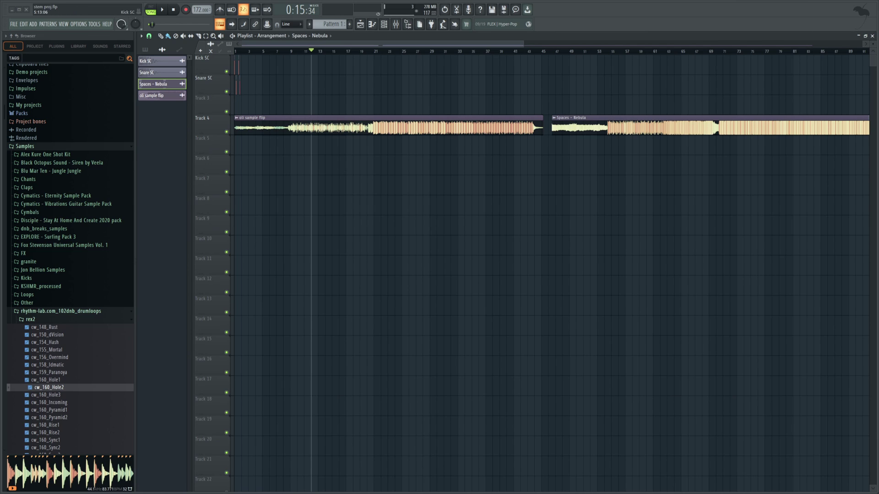
# - Stop playback and zoom the playlist out until both Track 4 clips fit, with the position at bar 8
pyautogui.press('space')
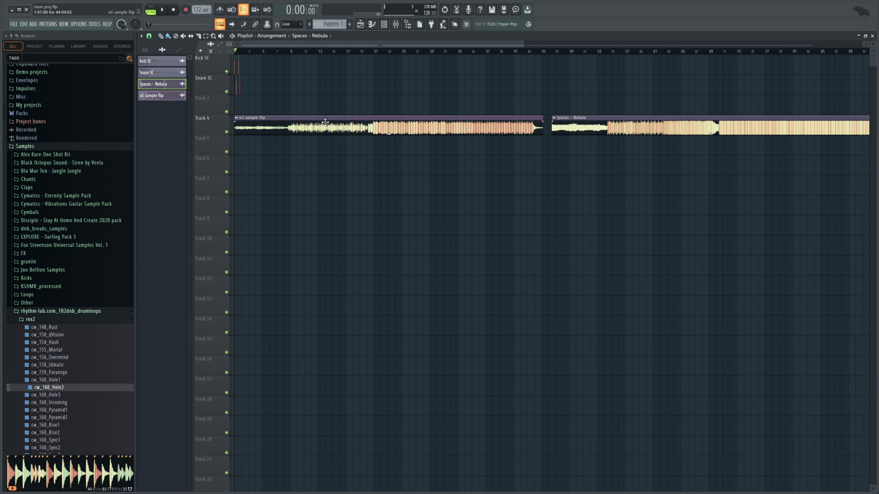
pyautogui.hscroll(2, 444, 47)
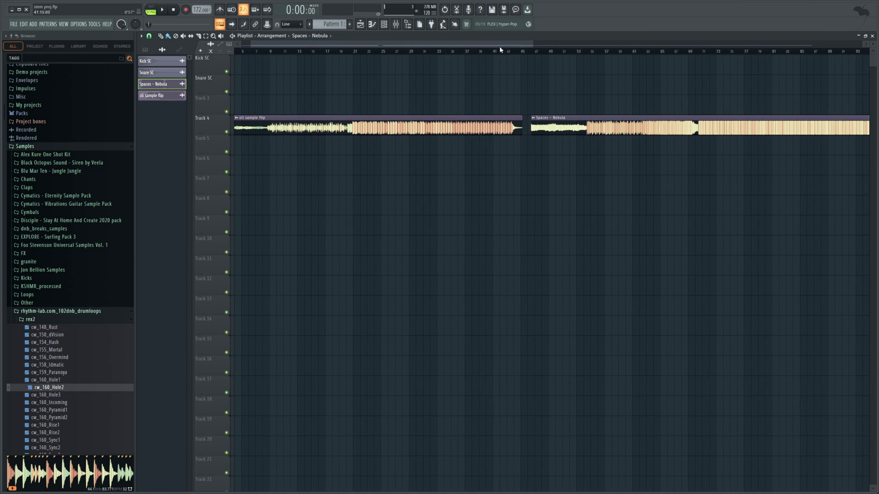
pyautogui.moveTo(524, 45); pyautogui.dragTo(567, 54)
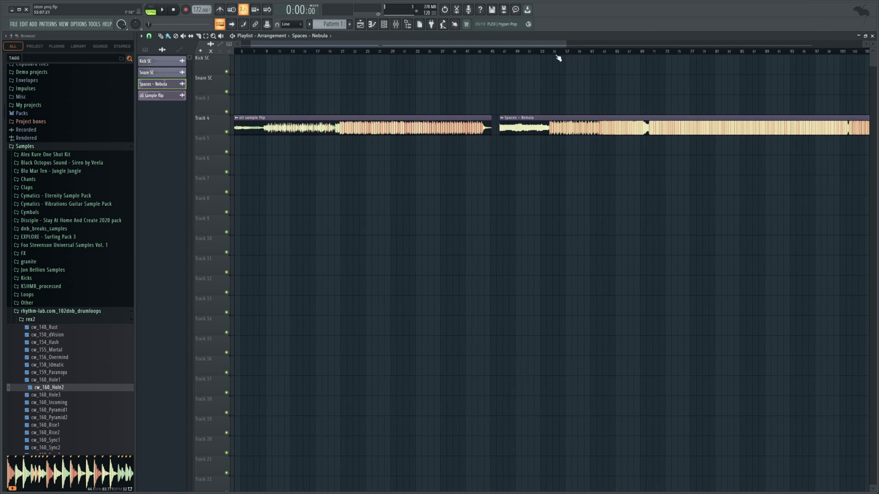
pyautogui.hscroll(-2, 458, 50)
pyautogui.moveTo(273, 51); pyautogui.dragTo(283, 67)
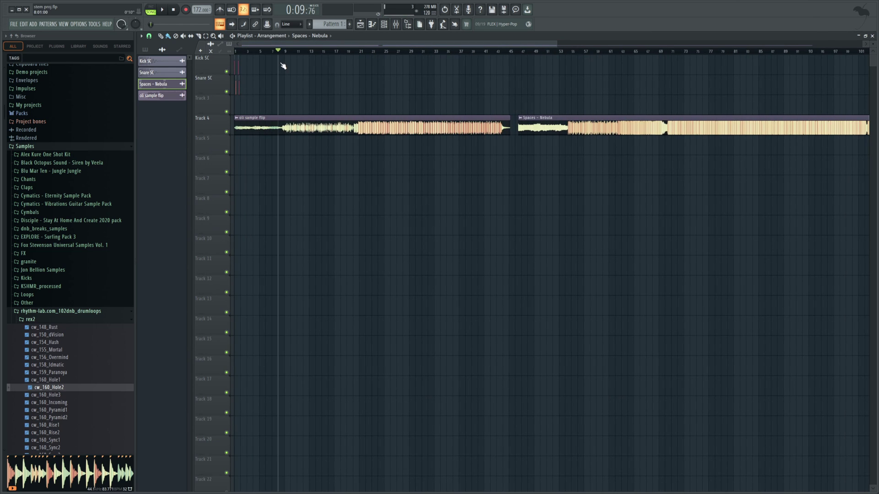
# - Play the sample flip from bar 8, jump ahead to around bar 19, then stop
pyautogui.click(167, 9)
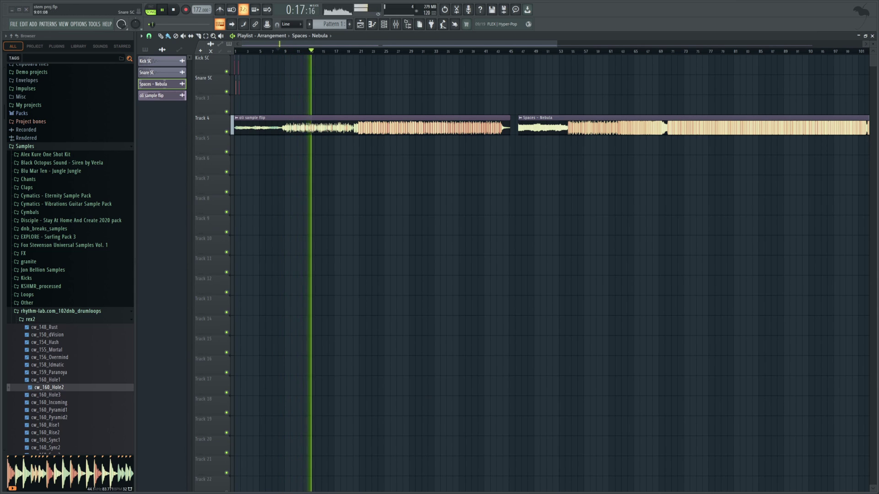
pyautogui.click(346, 50)
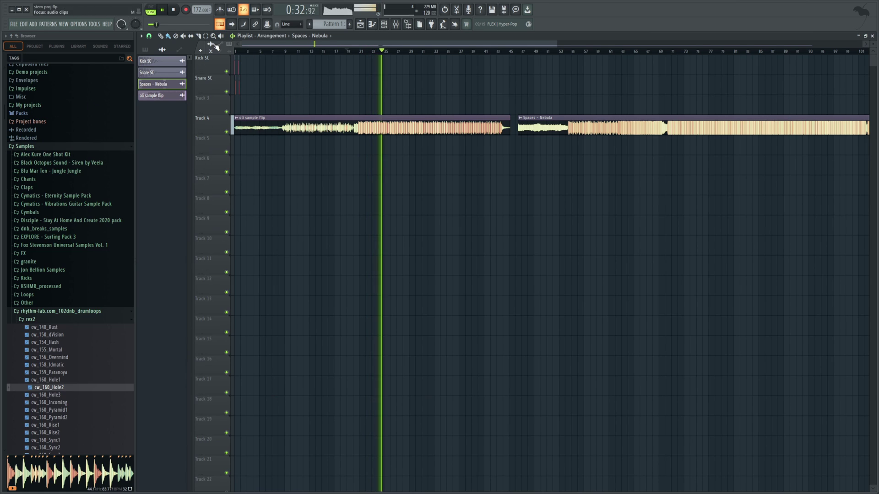
pyautogui.click(174, 9)
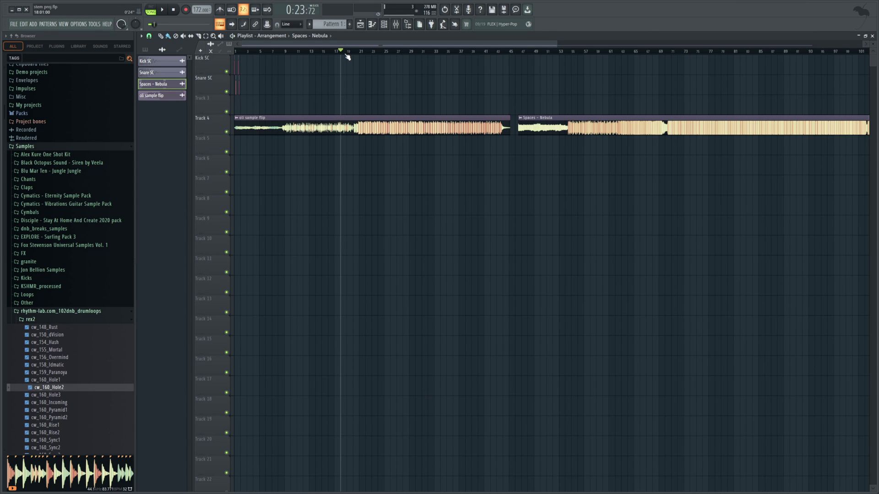
# - Set the position to bar 18, zoom in on the sample flip clip, and close the Downloads panel
pyautogui.click(349, 70)
pyautogui.moveTo(557, 42); pyautogui.dragTo(329, 108)
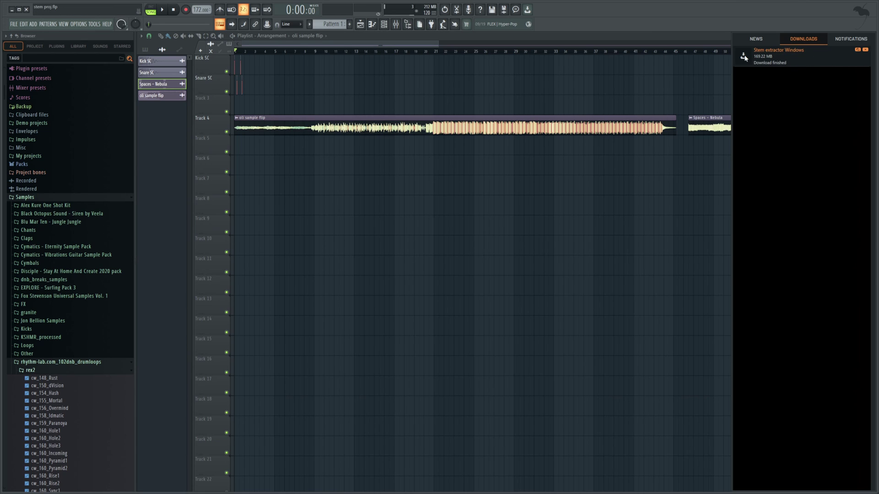
pyautogui.click(692, 39)
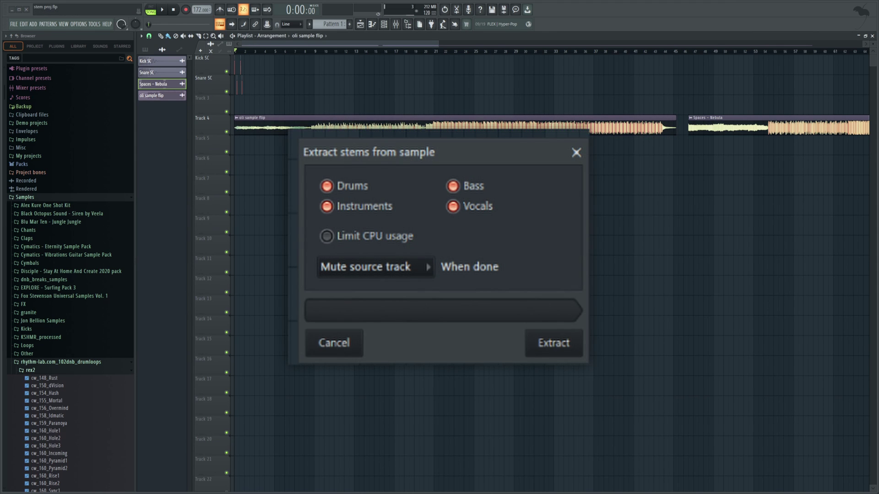
# - Confirm extraction of the drums, bass, instruments and vocals stems with the source track muted
pyautogui.press('Return')
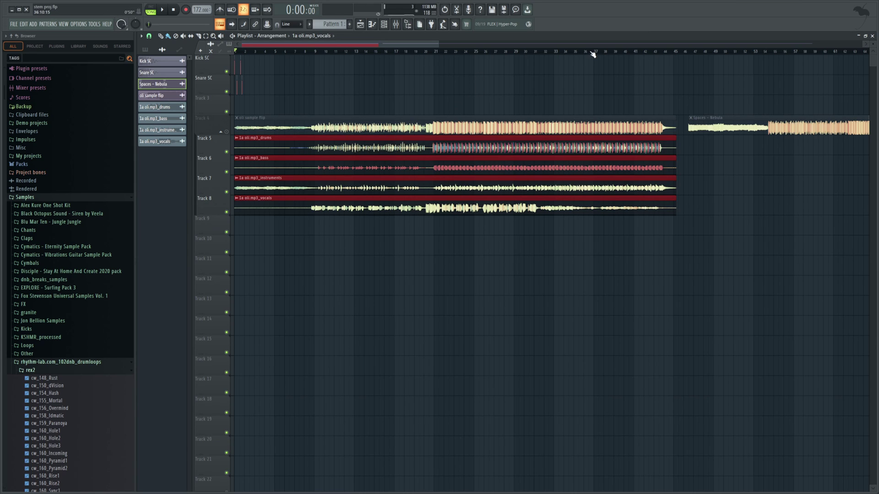
# - Solo the Track 8 vocals stem and play it from just after bar 8
pyautogui.moveTo(594, 54); pyautogui.dragTo(293, 174)
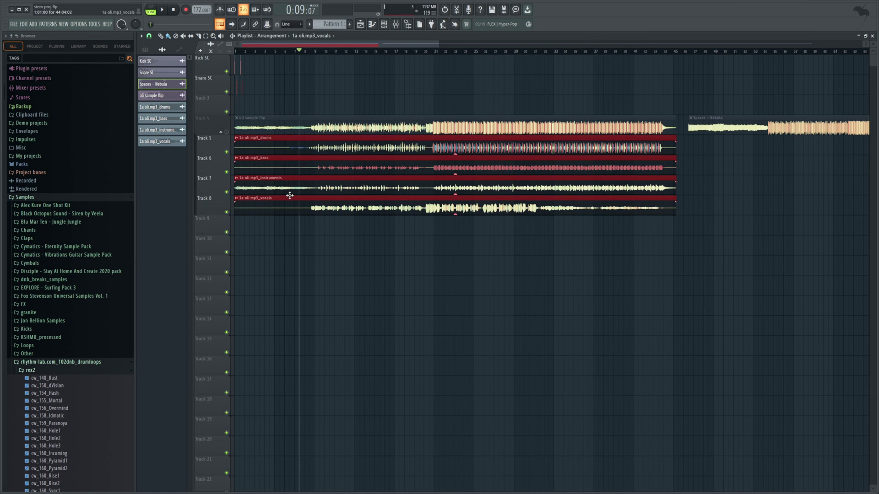
pyautogui.rightClick(230, 213)
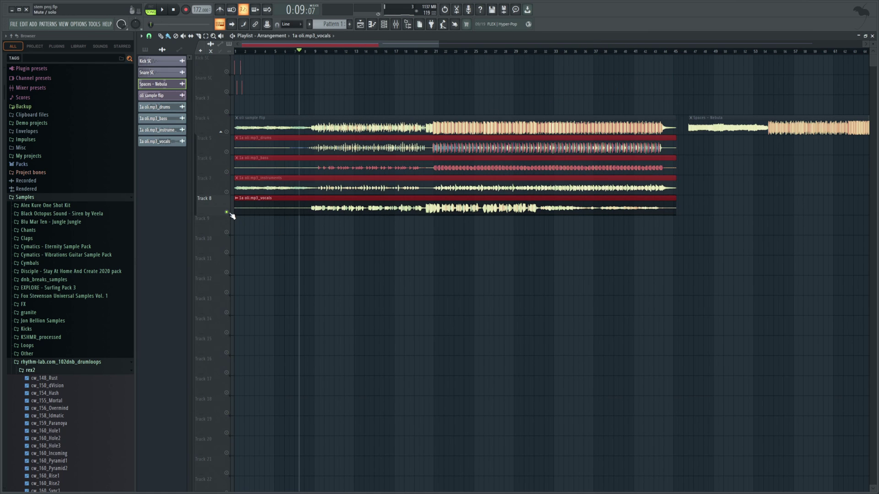
pyautogui.moveTo(319, 51); pyautogui.dragTo(315, 52)
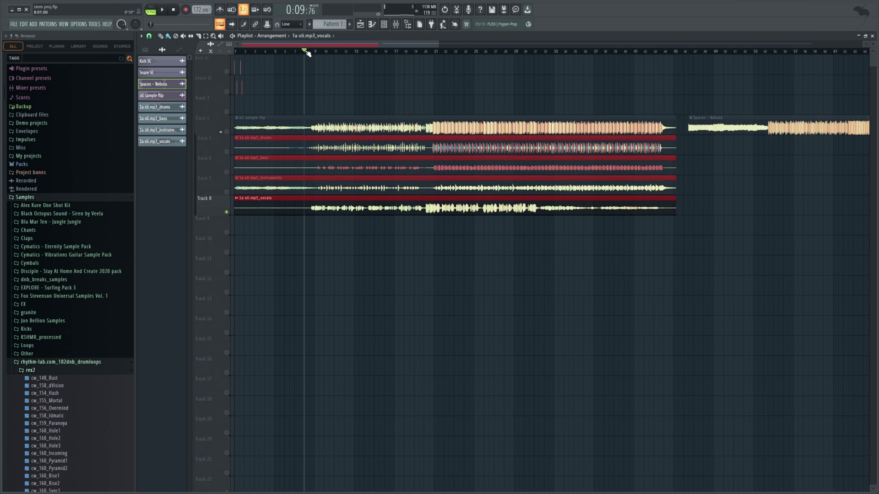
pyautogui.press('space')
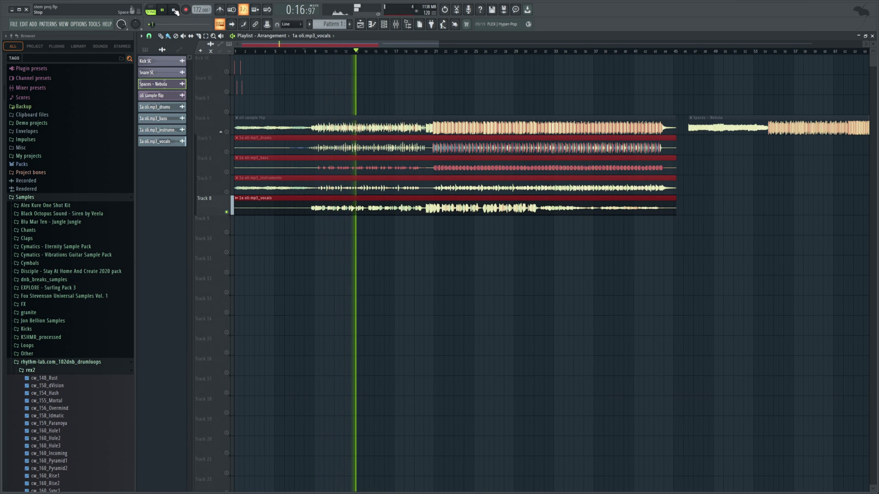
pyautogui.press('space')
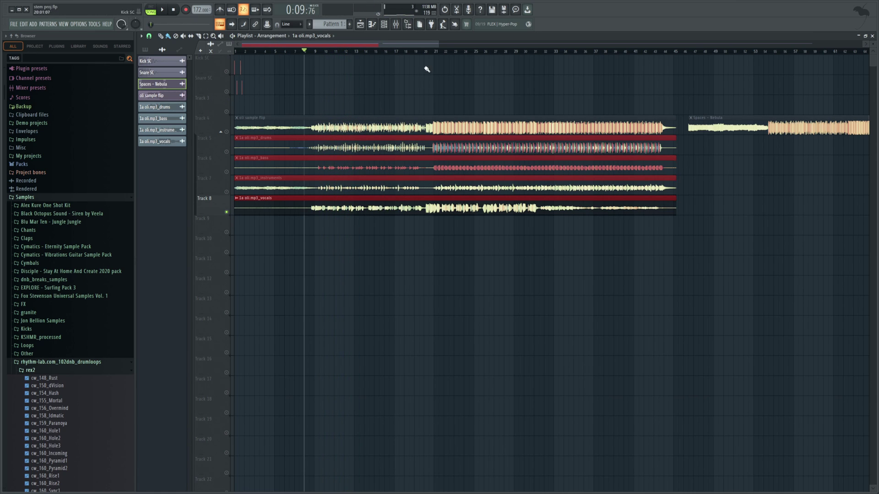
# - Play the soloed vocals again from around bar 17, then stop
pyautogui.moveTo(419, 51)
pyautogui.mouseDown()
pyautogui.moveTo(399, 51)
pyautogui.moveTo(425, 52)
pyautogui.mouseUp()
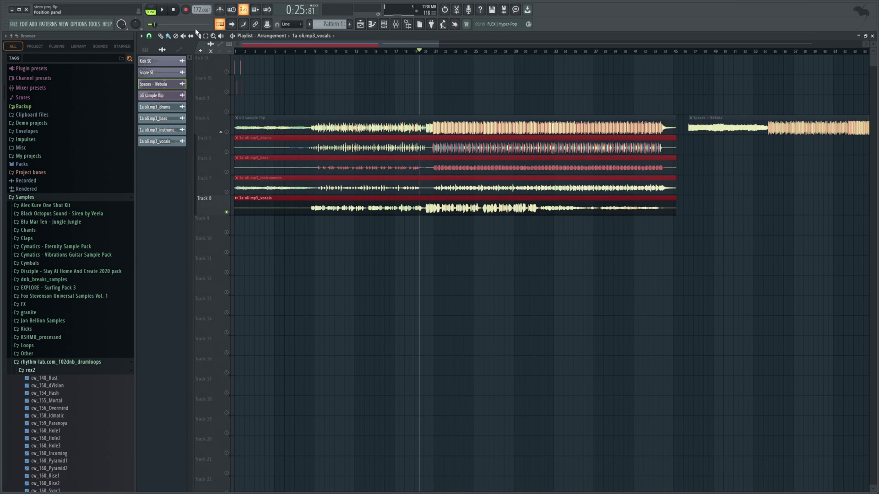
pyautogui.click(164, 11)
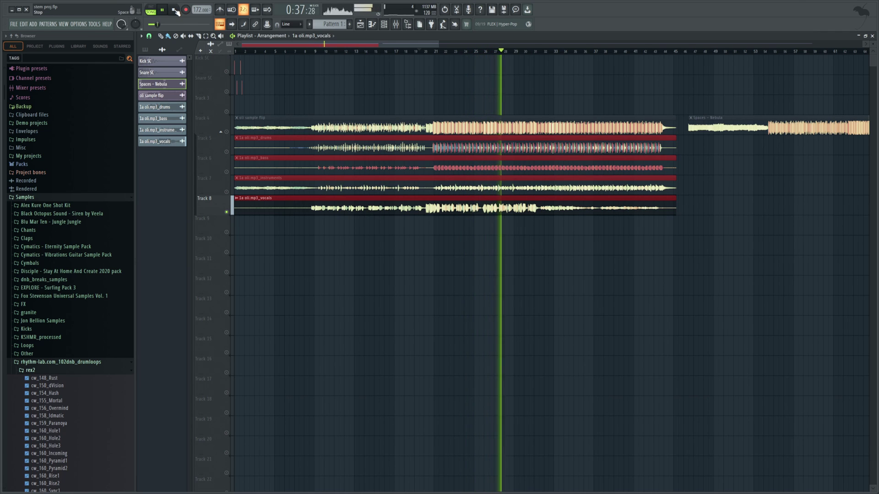
pyautogui.click(175, 10)
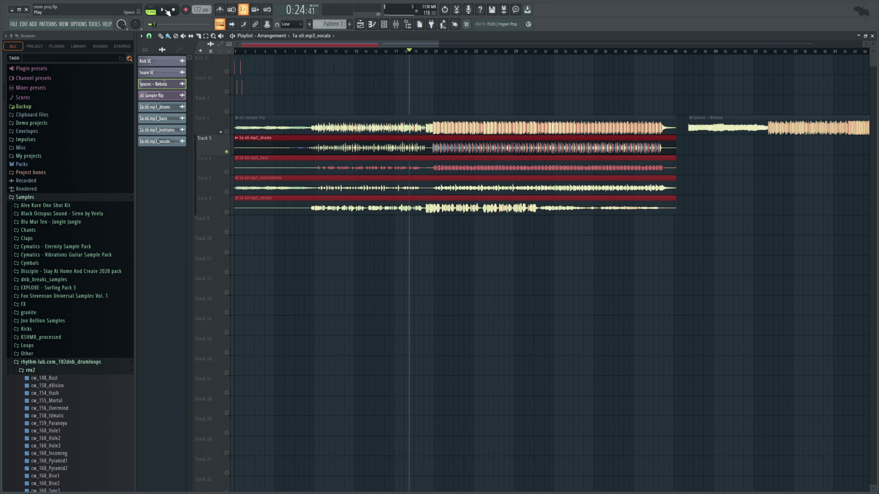
# - Play the soloed Track 5 drums stem from around bar 18, then stop it
pyautogui.click(168, 11)
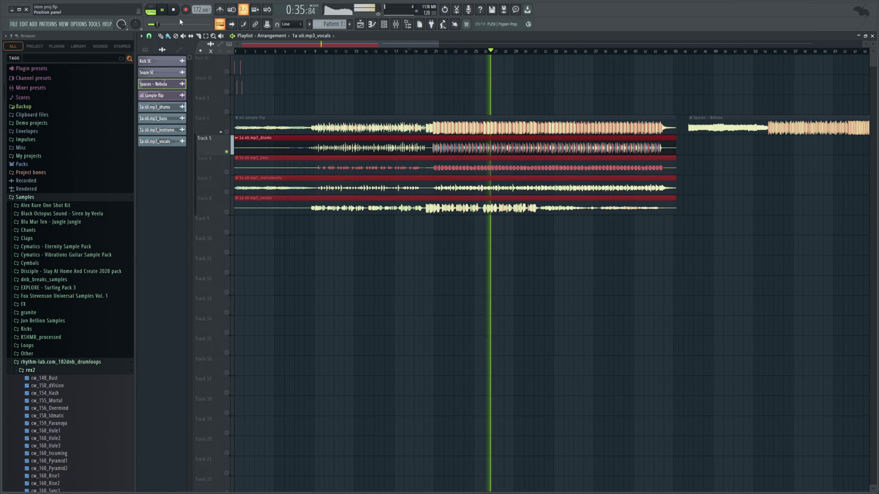
pyautogui.press('space')
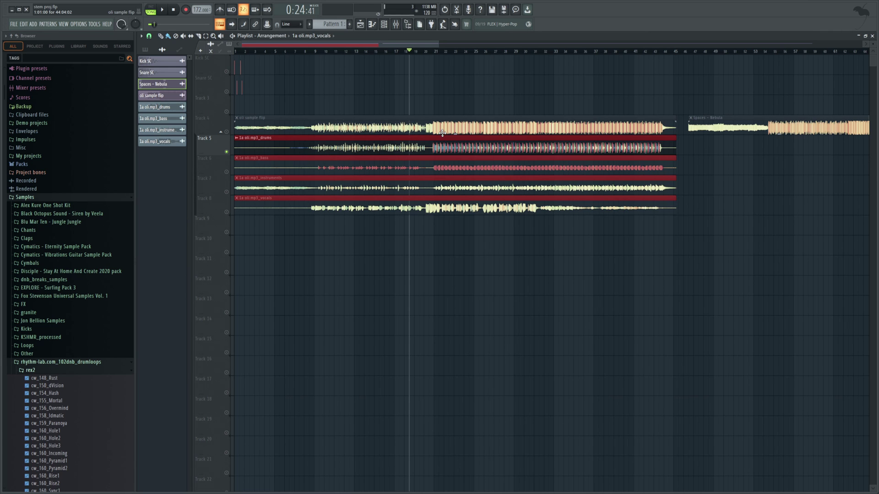
pyautogui.moveTo(422, 46); pyautogui.dragTo(416, 93)
# - Solo and audition the Track 6 bass stem, then solo and play the Track 7 instruments stem
pyautogui.rightClick(226, 172)
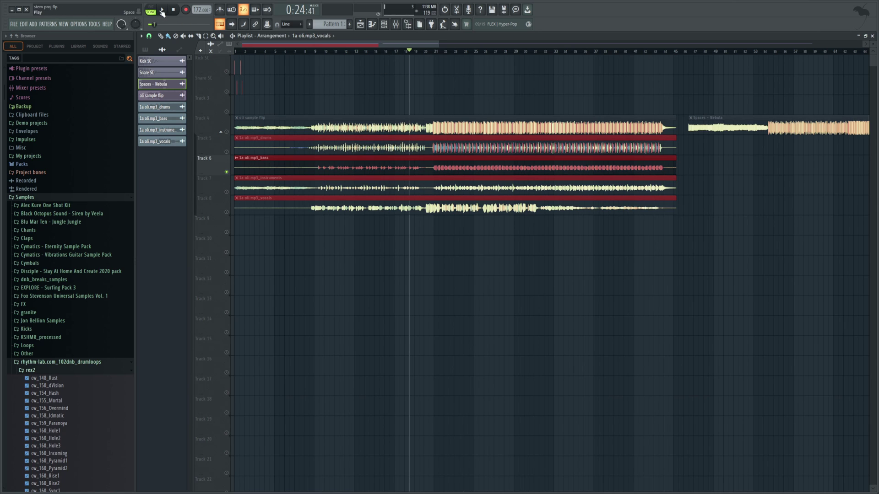
pyautogui.click(162, 10)
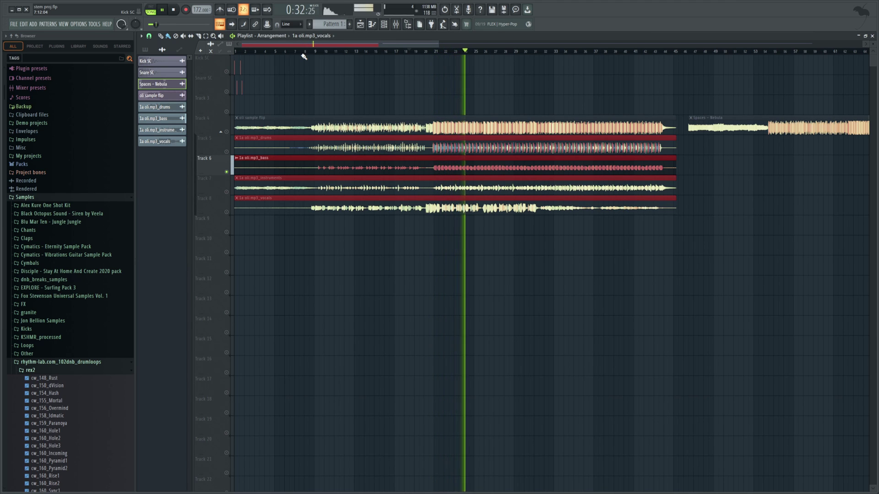
pyautogui.click(174, 13)
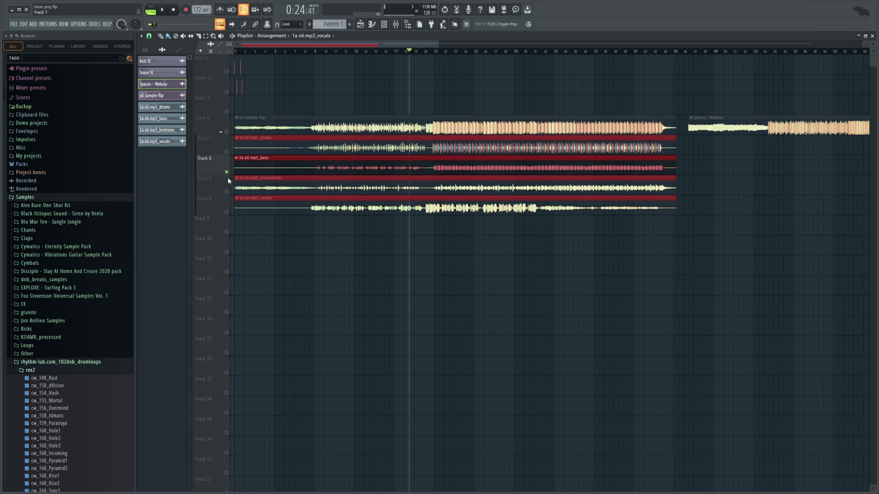
pyautogui.rightClick(227, 193)
pyautogui.click(164, 10)
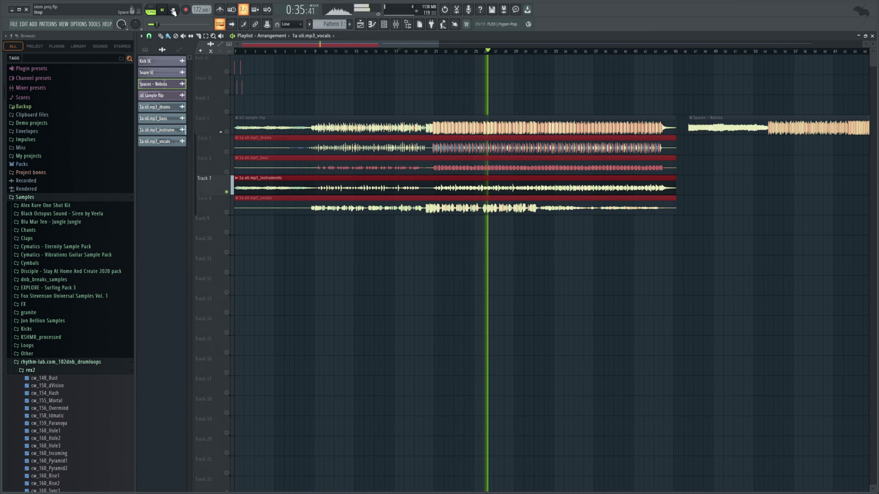
# - Unmute the drums and bass stems and play drums, bass and instruments together
pyautogui.press('space')
pyautogui.click(227, 172)
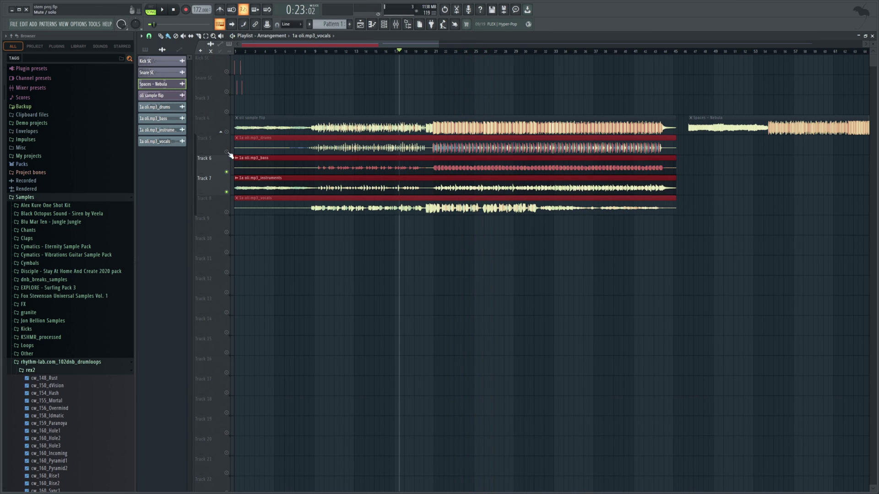
pyautogui.click(226, 152)
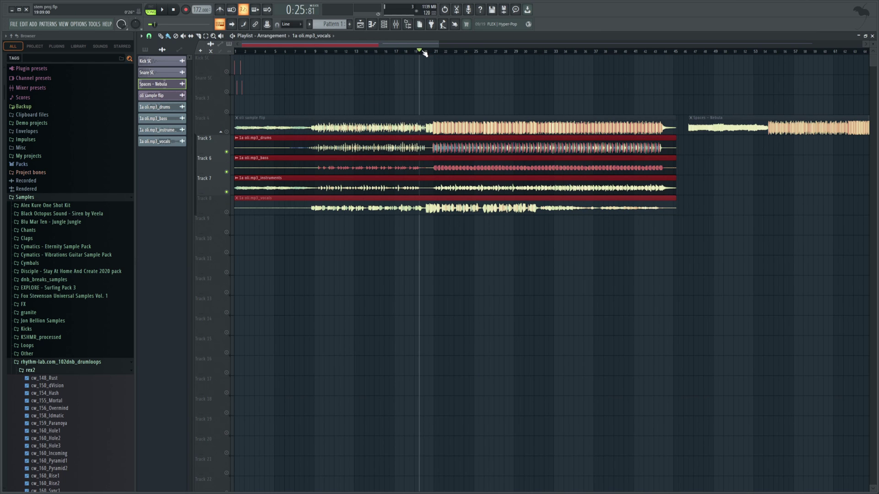
pyautogui.click(166, 9)
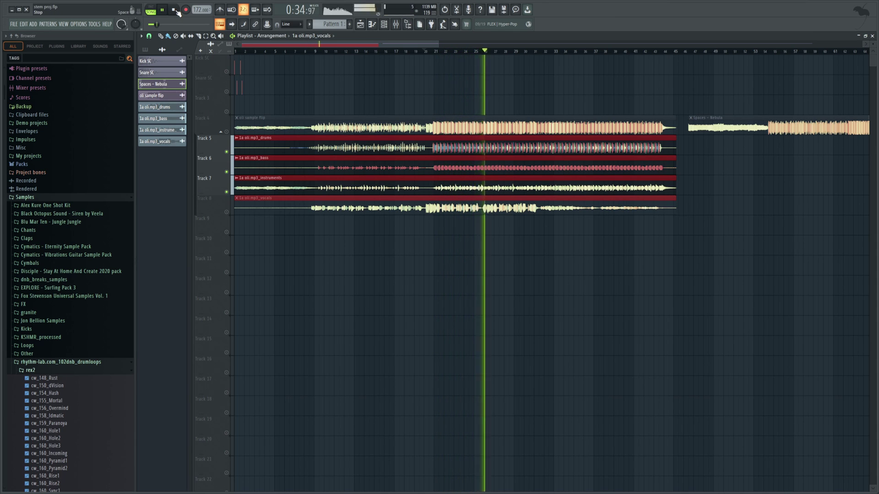
pyautogui.click(174, 10)
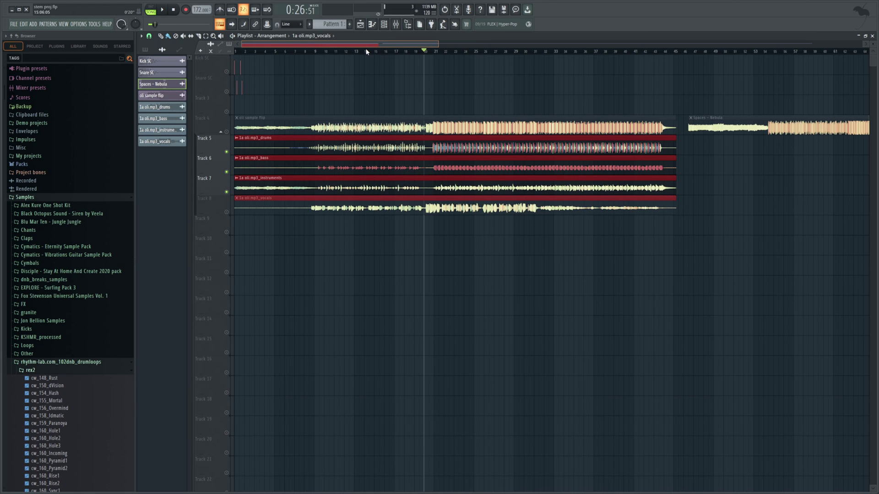
# - Solo the original Track 4 song, then solo drums, bass, instruments and vocals in turn during playback
pyautogui.rightClick(229, 131)
pyautogui.click(168, 8)
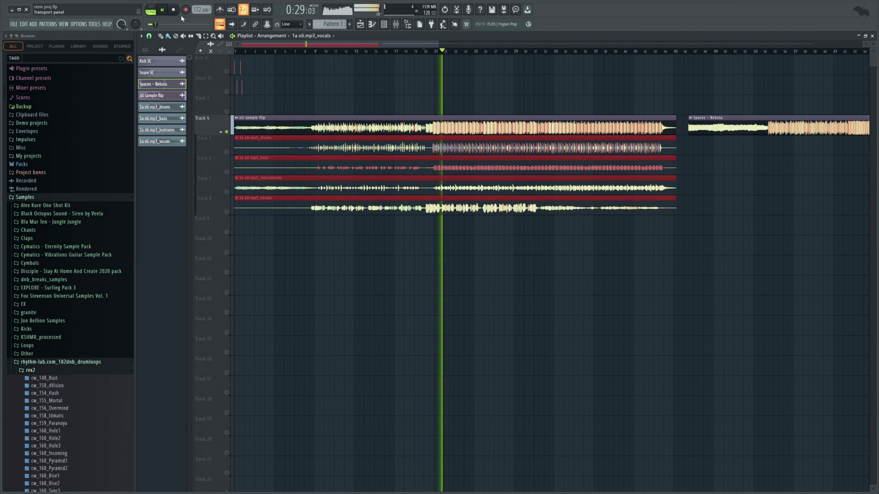
pyautogui.rightClick(229, 152)
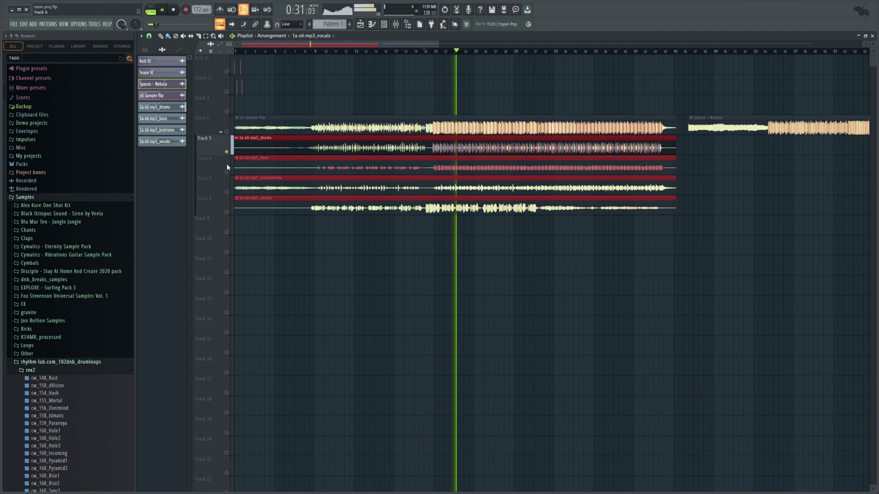
pyautogui.rightClick(226, 172)
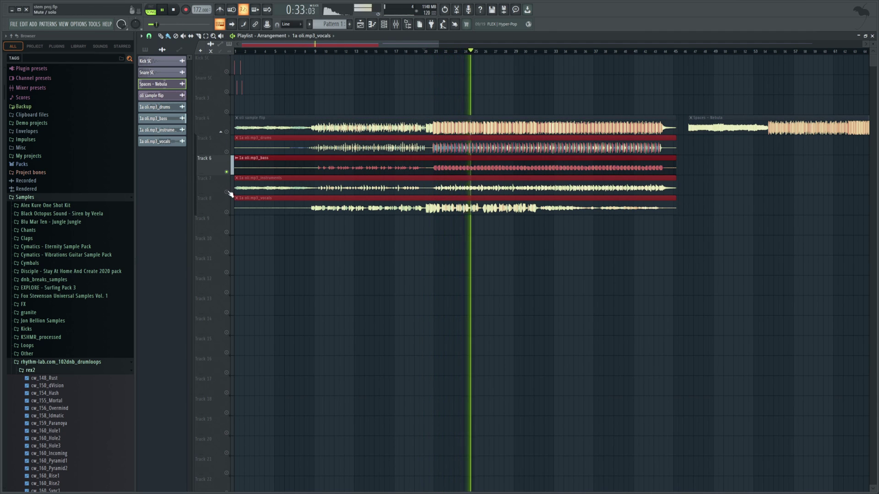
pyautogui.rightClick(226, 192)
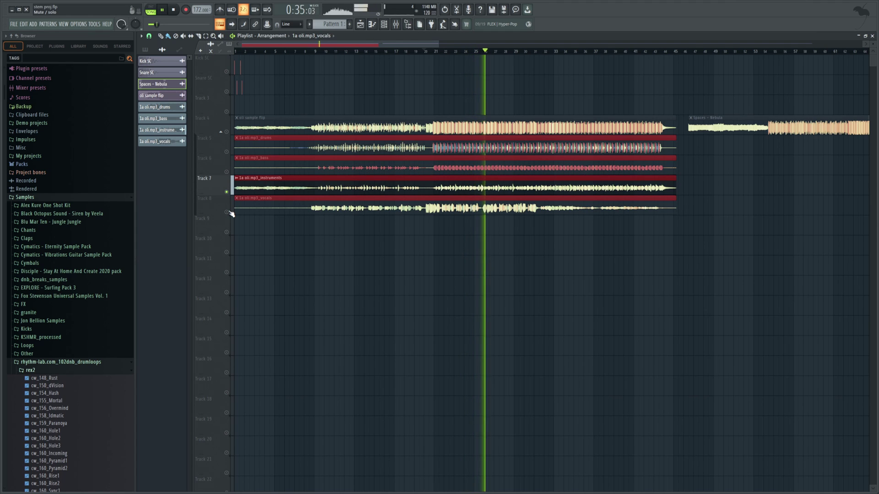
pyautogui.rightClick(227, 212)
# - Stop playback and clear the solo so every track is audible again
pyautogui.click(174, 10)
pyautogui.rightClick(227, 132)
pyautogui.rightClick(227, 132)
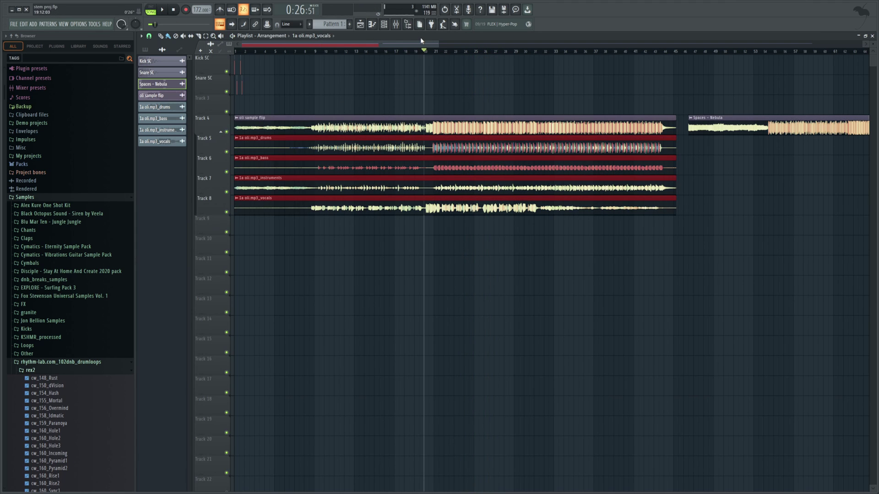
pyautogui.moveTo(420, 40); pyautogui.dragTo(476, 64)
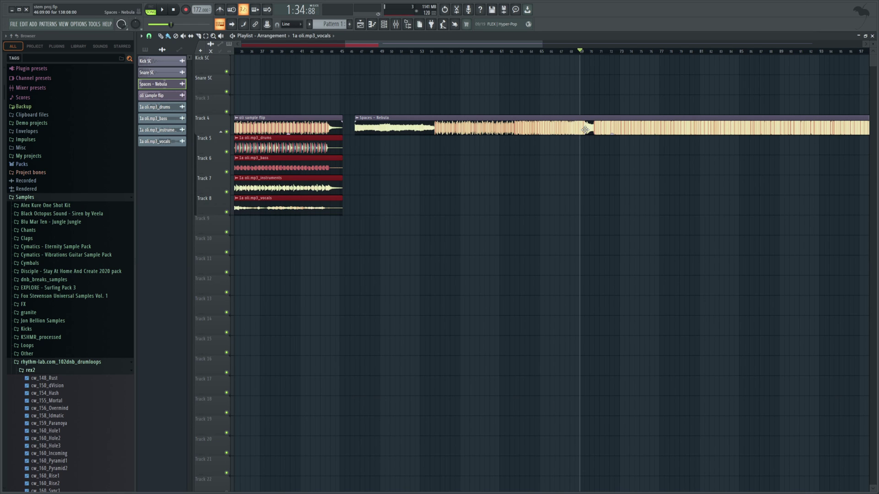
pyautogui.moveTo(366, 46); pyautogui.dragTo(405, 60)
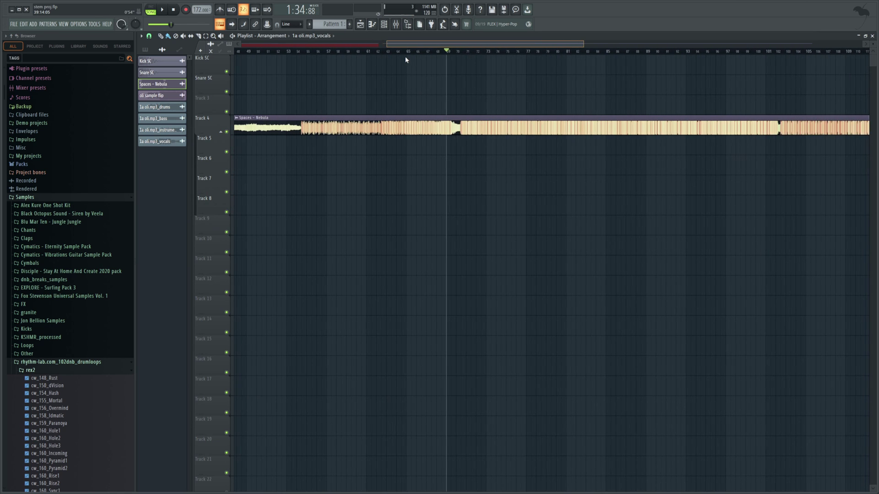
pyautogui.click(162, 10)
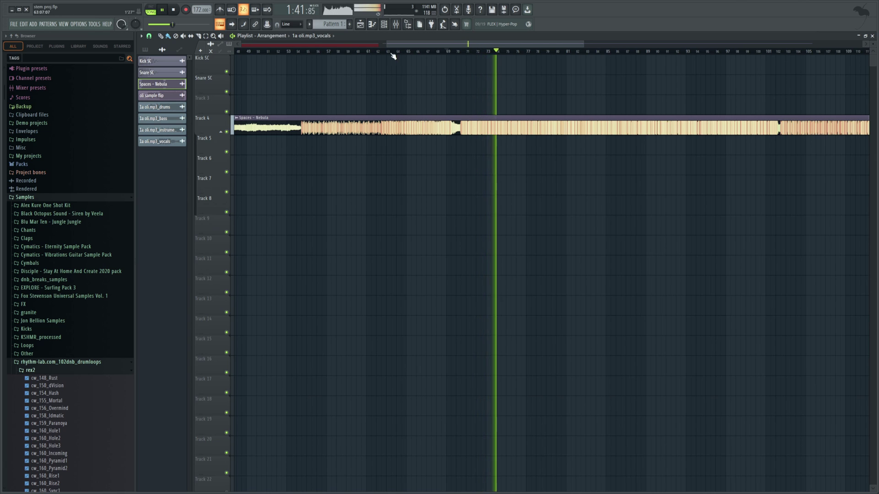
pyautogui.moveTo(386, 44); pyautogui.dragTo(343, 65)
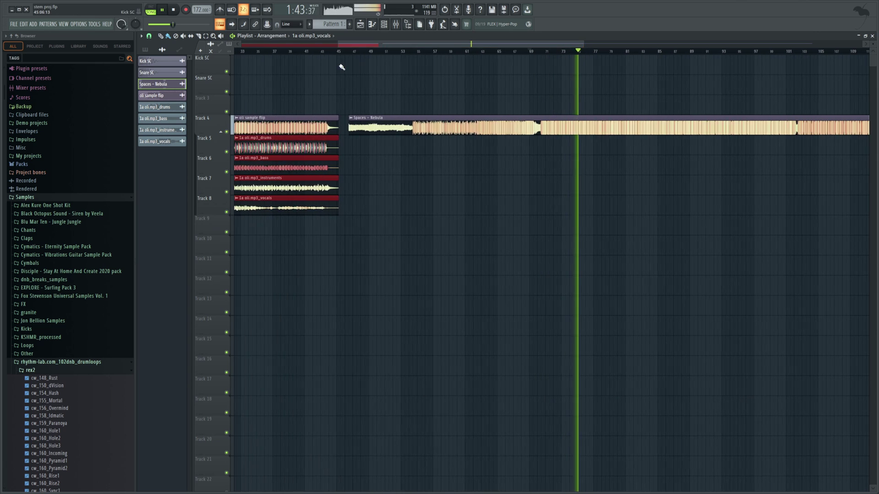
pyautogui.click(175, 11)
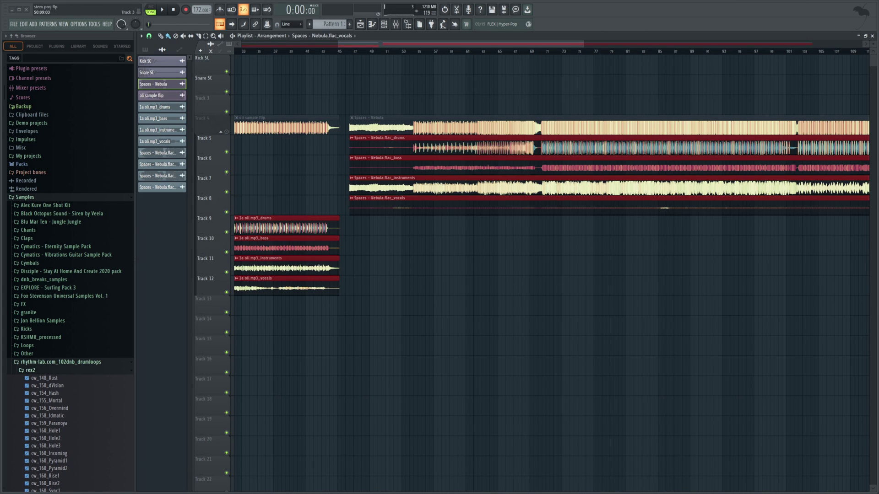
# - Zoom the playlist out and move the song position into the Spaces – Nebula stems at 1:13
pyautogui.hscroll(6, 550, 81)
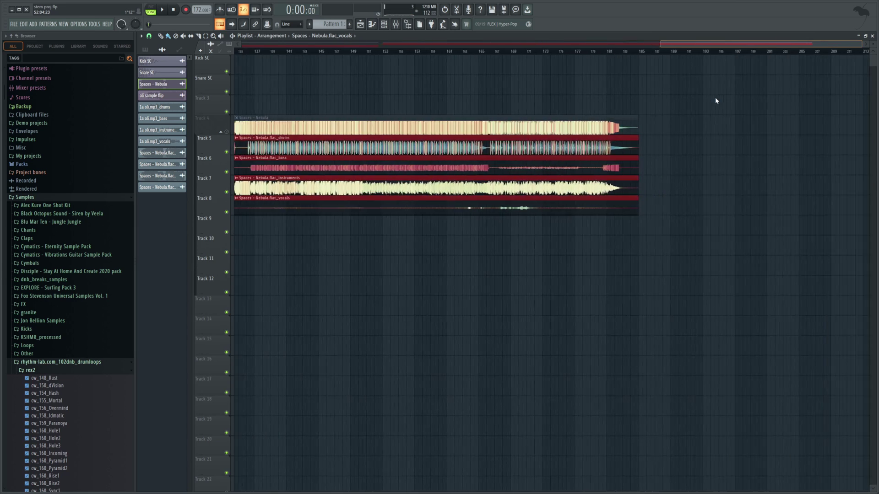
pyautogui.hscroll(-9, 405, 101)
pyautogui.moveTo(548, 41); pyautogui.dragTo(604, 42)
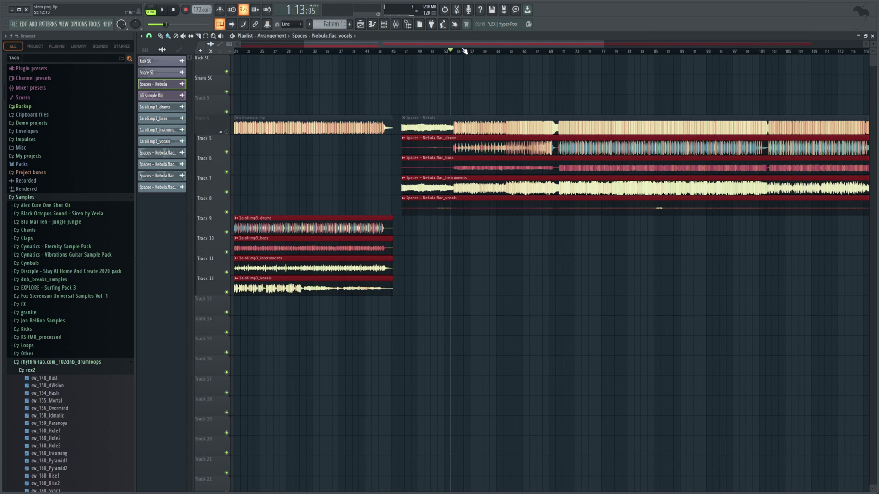
pyautogui.moveTo(461, 47); pyautogui.dragTo(498, 64)
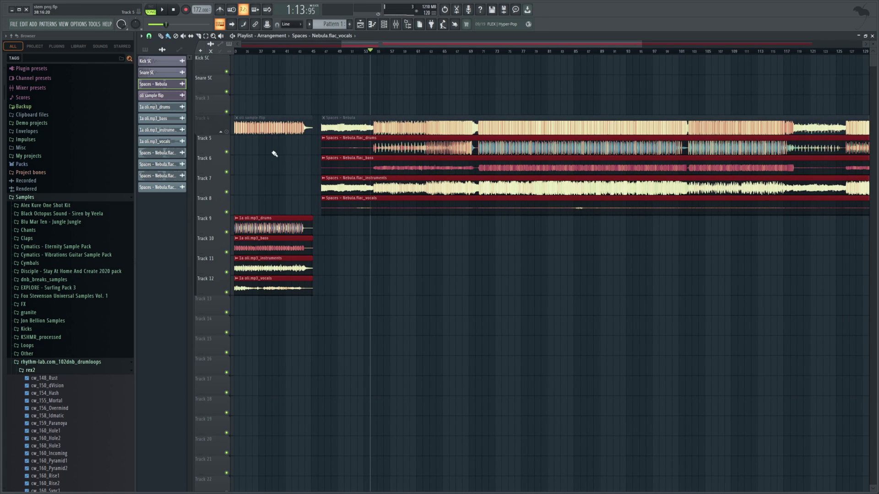
pyautogui.rightClick(227, 153)
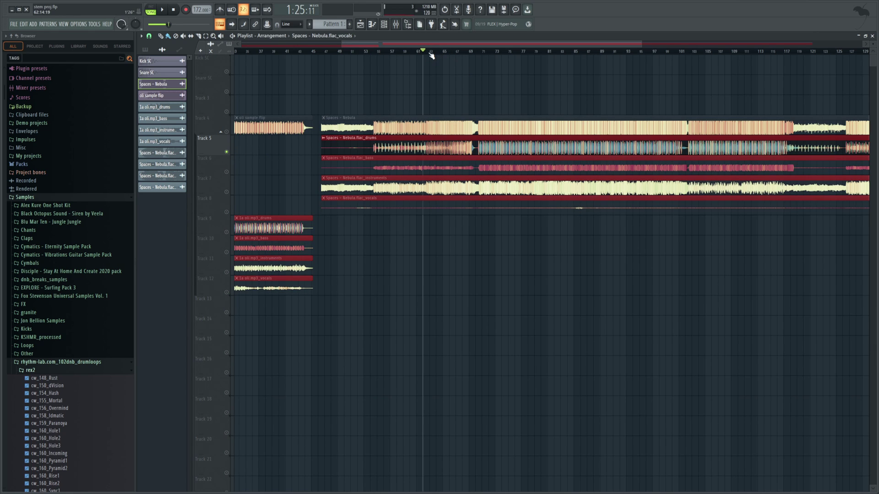
pyautogui.press('space')
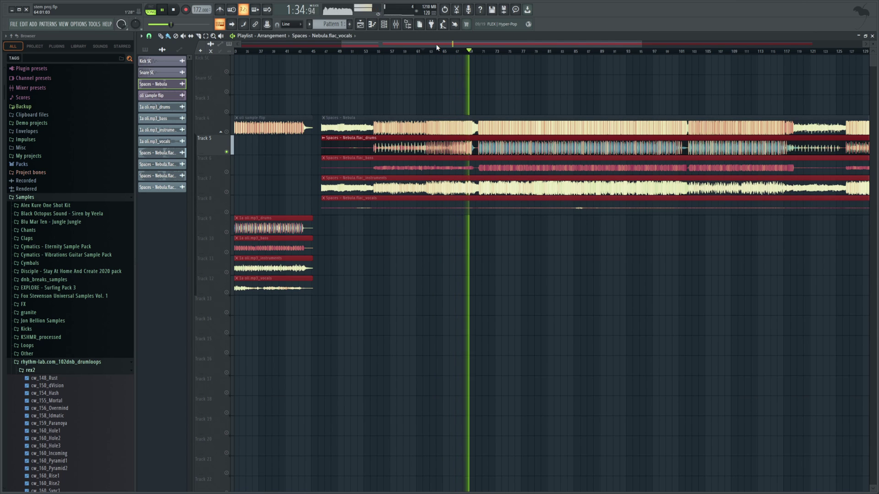
pyautogui.moveTo(437, 48); pyautogui.dragTo(514, 55)
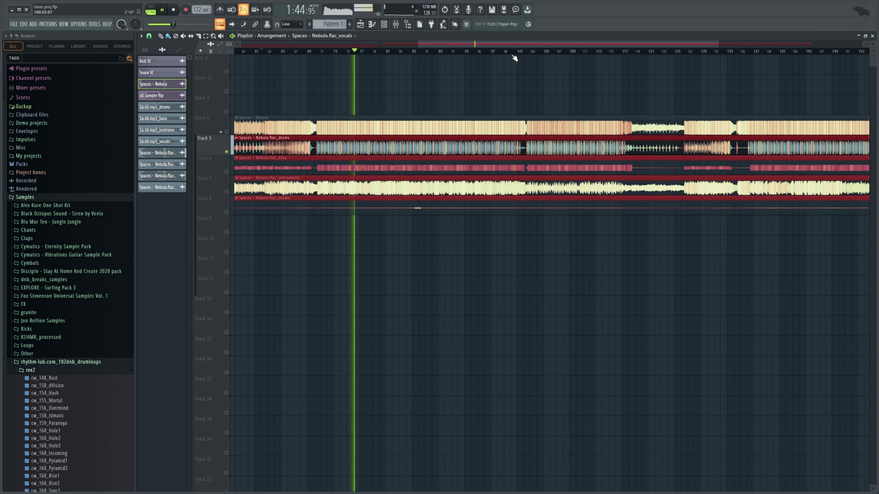
# - Stop playback, unmute the Track 6 bass stem, and set the position near bar 69
pyautogui.moveTo(421, 44); pyautogui.dragTo(392, 55)
pyautogui.press('space')
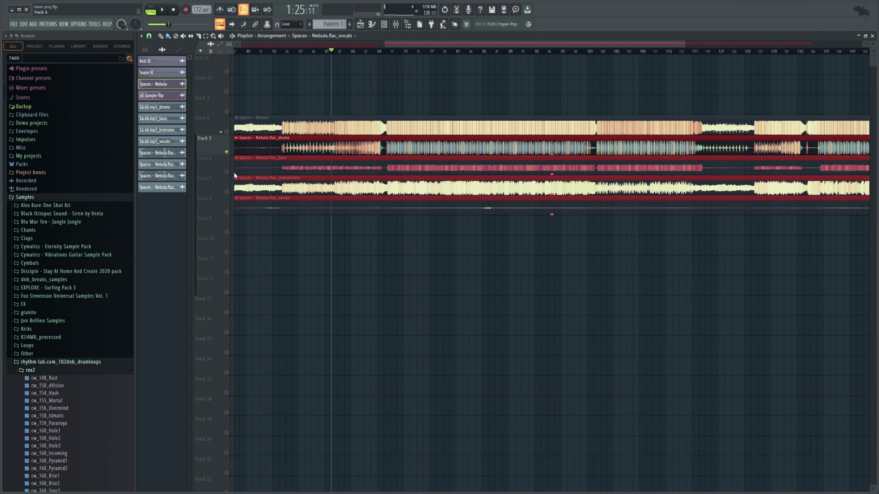
pyautogui.click(226, 172)
pyautogui.click(375, 52)
# - Play from bar 69, then solo the Track 6 bass stem while it plays
pyautogui.press('space')
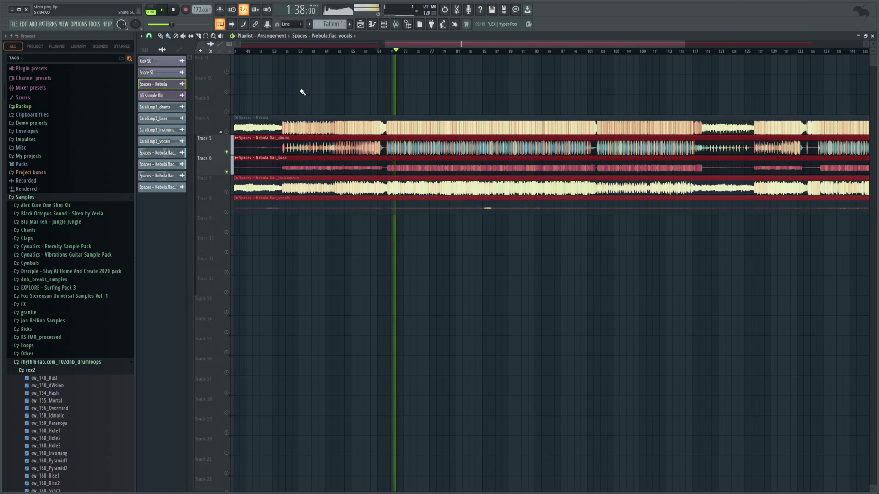
pyautogui.press('space')
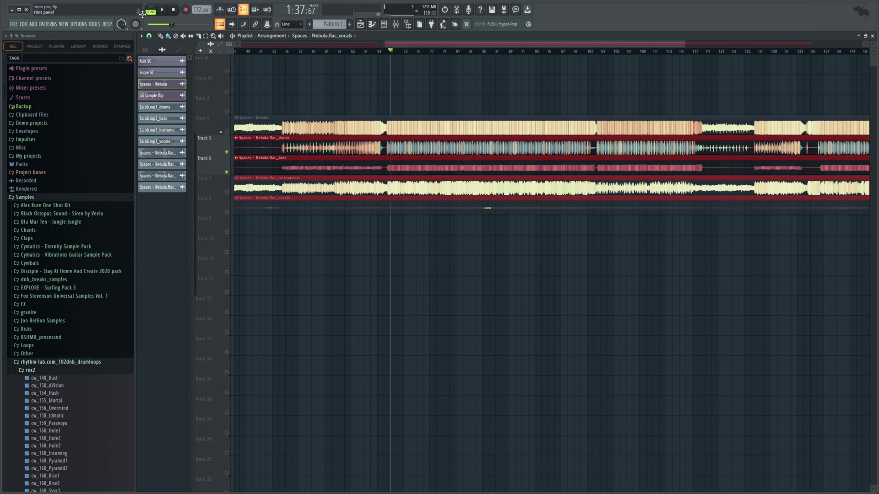
pyautogui.press('space')
pyautogui.rightClick(227, 172)
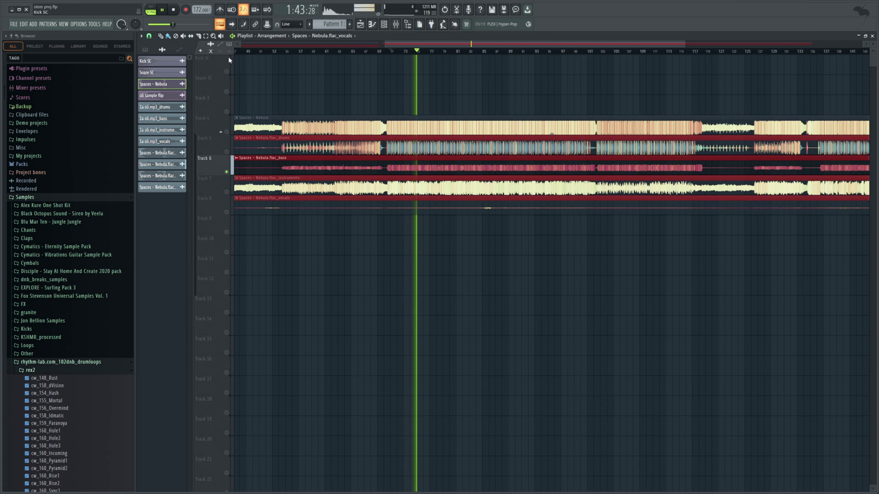
# - Solo the Spaces – Nebula instruments stem on Track 7 and play it from around bar 69
pyautogui.click(191, 36)
pyautogui.press('space')
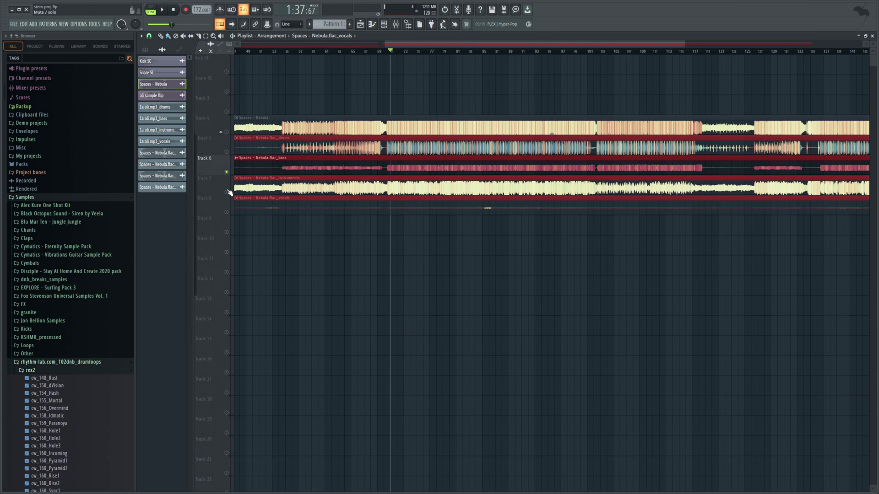
pyautogui.click(229, 193)
pyautogui.click(380, 52)
pyautogui.click(163, 9)
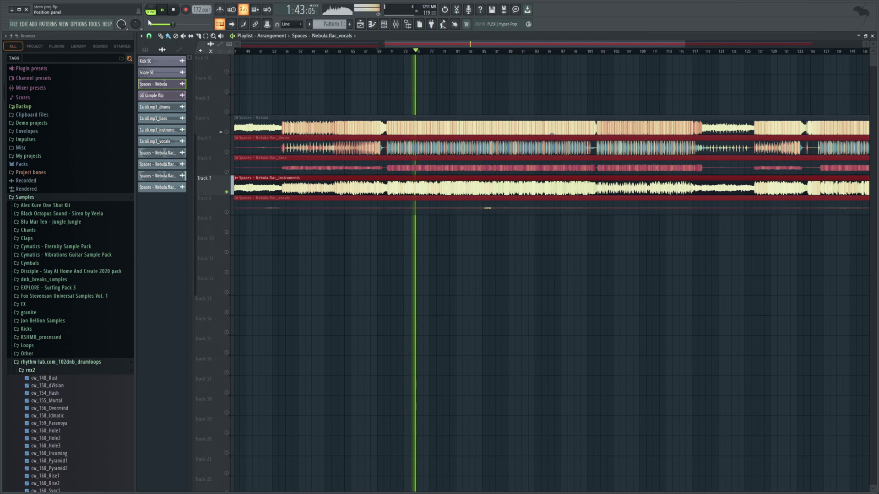
pyautogui.press('space')
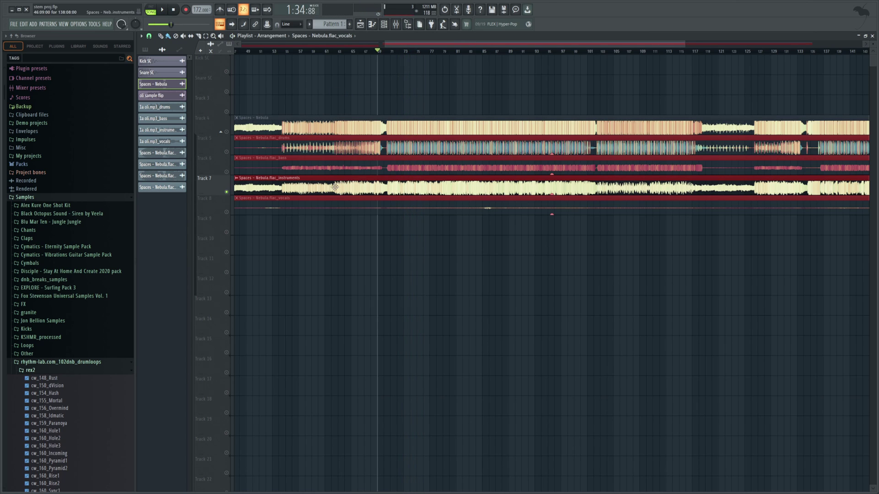
# - Solo the vocals stem on Track 8, play it from around bar 50, then stop
pyautogui.rightClick(226, 212)
pyautogui.moveTo(418, 45); pyautogui.dragTo(327, 54)
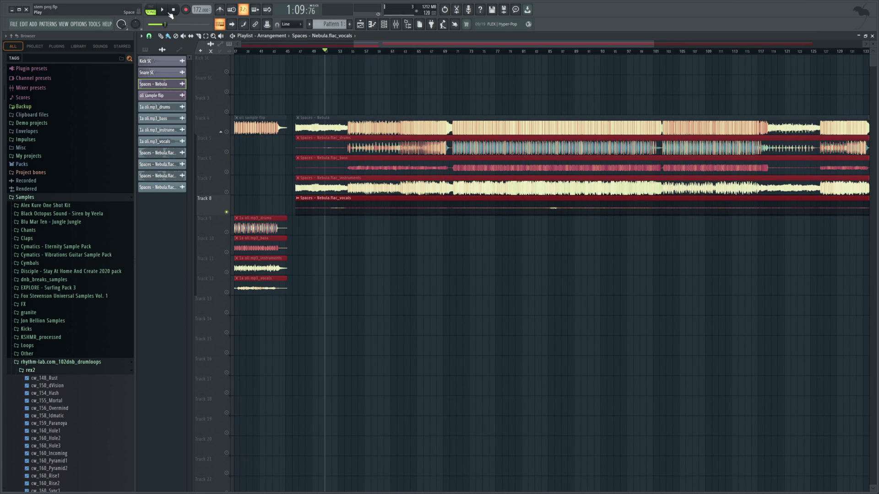
pyautogui.click(163, 10)
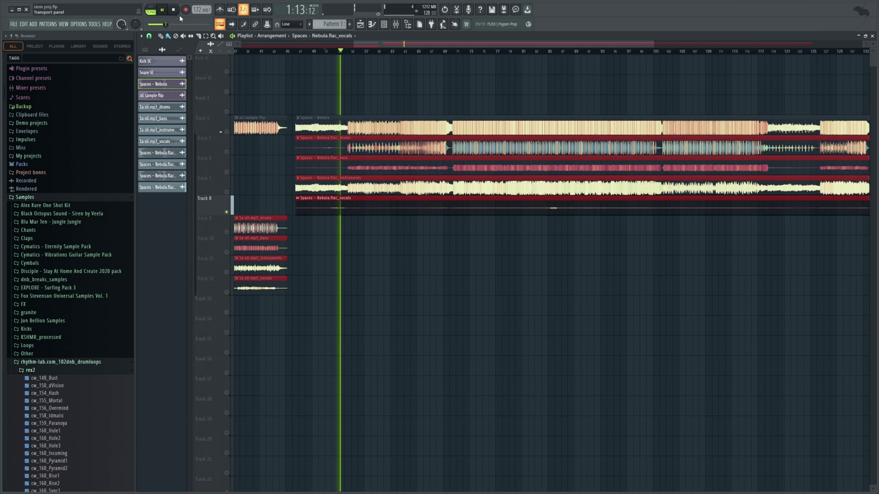
pyautogui.click(173, 10)
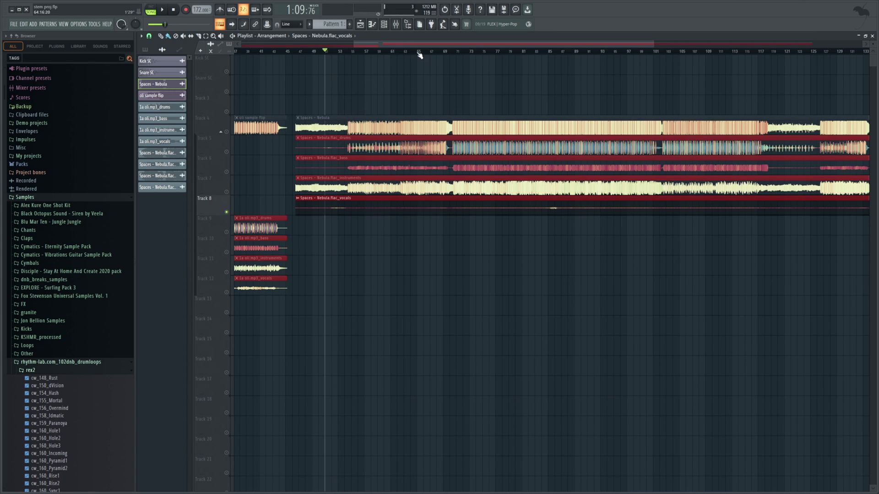
# - Solo the Spaces – Nebula drums stem on Track 5 and play it from bar 53
pyautogui.rightClick(227, 152)
pyautogui.click(353, 53)
pyautogui.press('space')
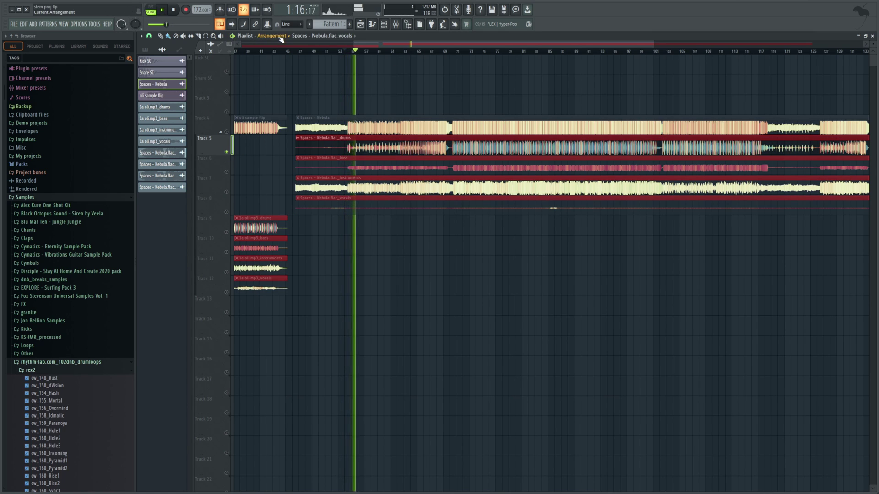
# - Jump ahead to play from around bar 118, stop, and zoom the playlist out
pyautogui.moveTo(462, 45); pyautogui.dragTo(536, 46)
pyautogui.click(611, 51)
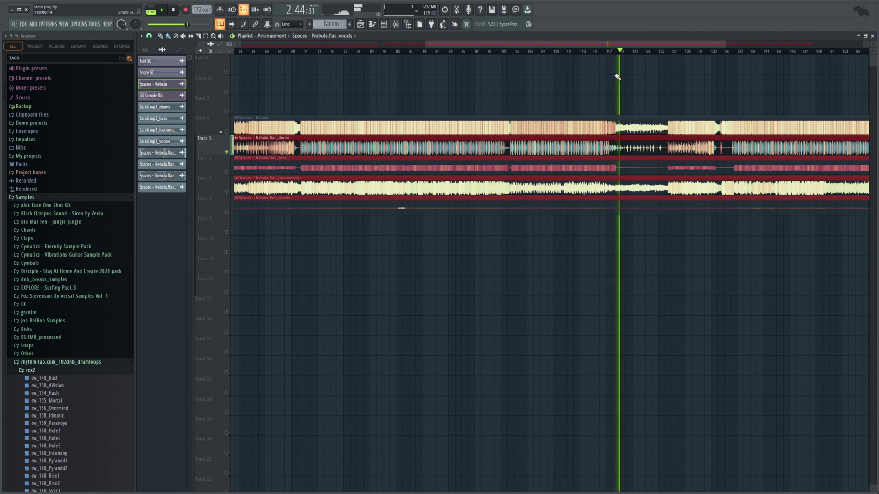
pyautogui.click(168, 10)
pyautogui.moveTo(473, 44); pyautogui.dragTo(290, 44)
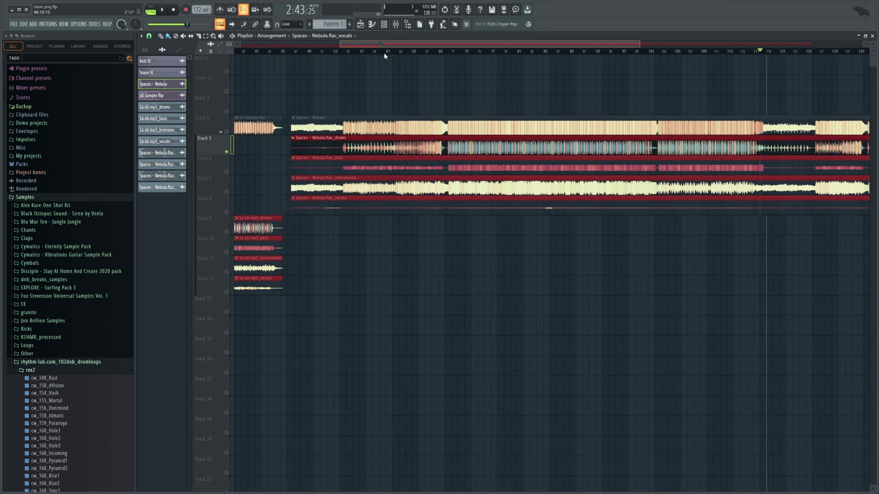
pyautogui.moveTo(543, 44); pyautogui.dragTo(855, 130)
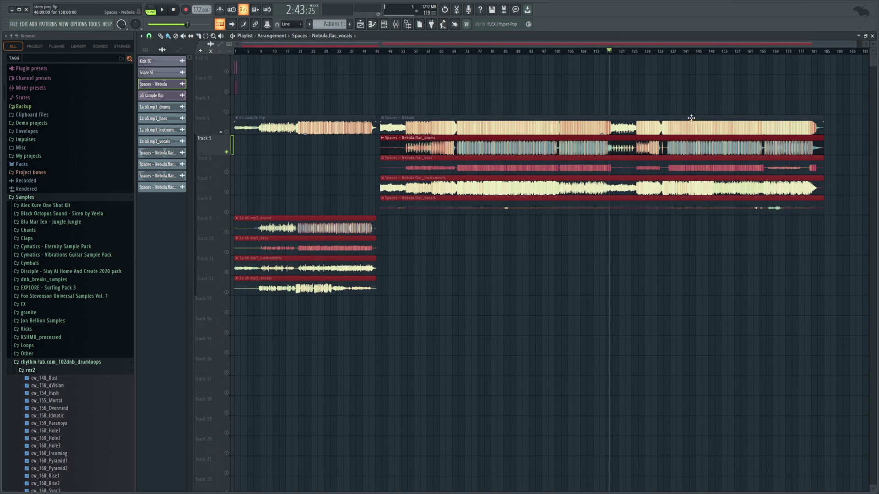